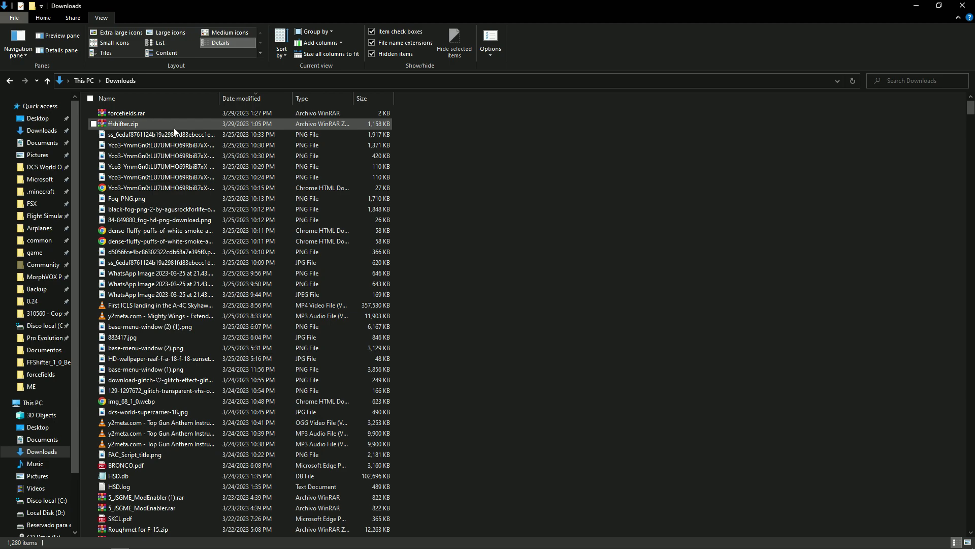
- Browse ffshifter.zip and its nested FFShifter_1_0_Beta_0_3.zip in WinRAR, then return to Downloads
double_click(209, 124)
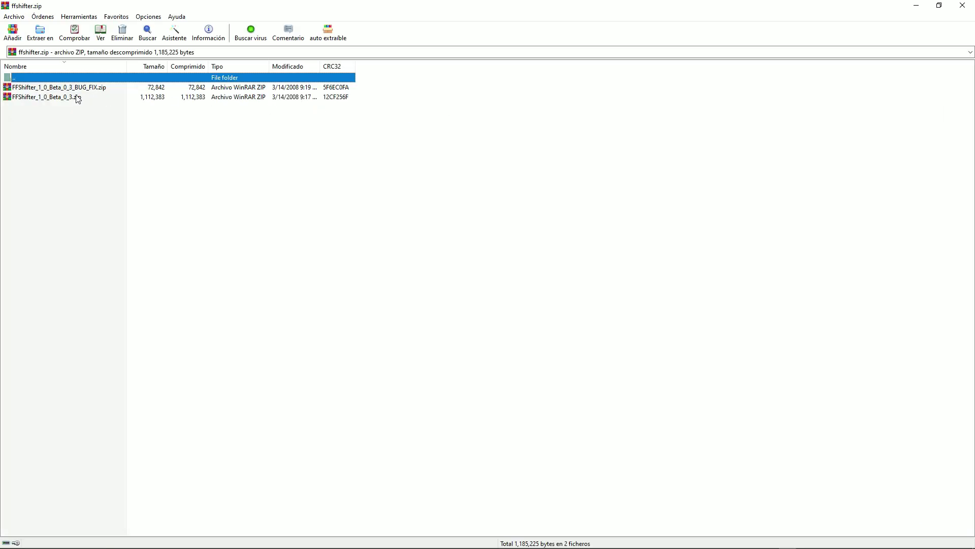
left_click(78, 98)
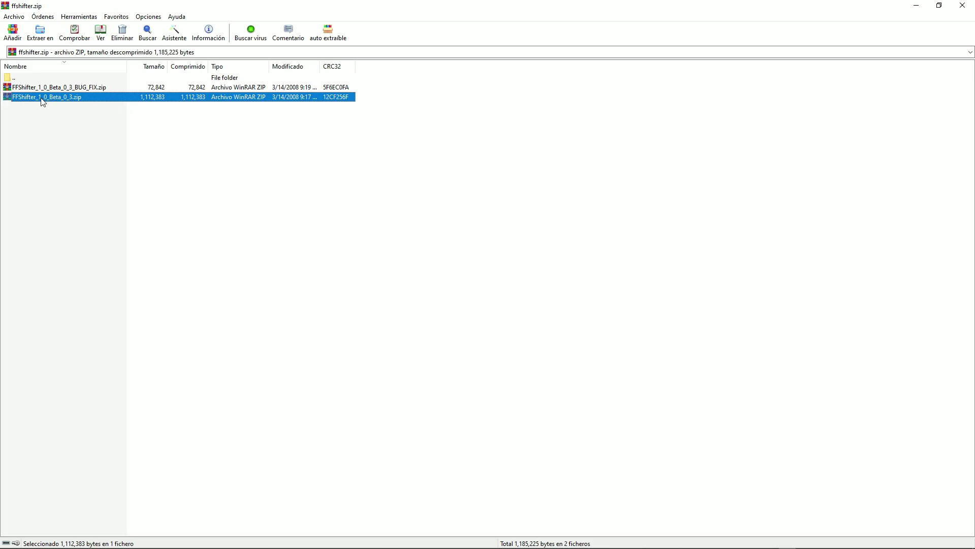
double_click(40, 98)
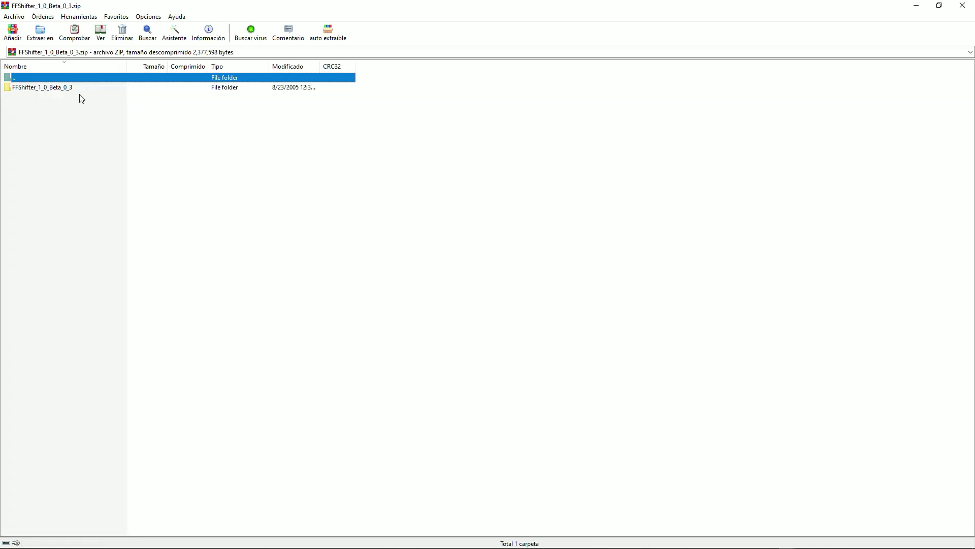
left_click(38, 87)
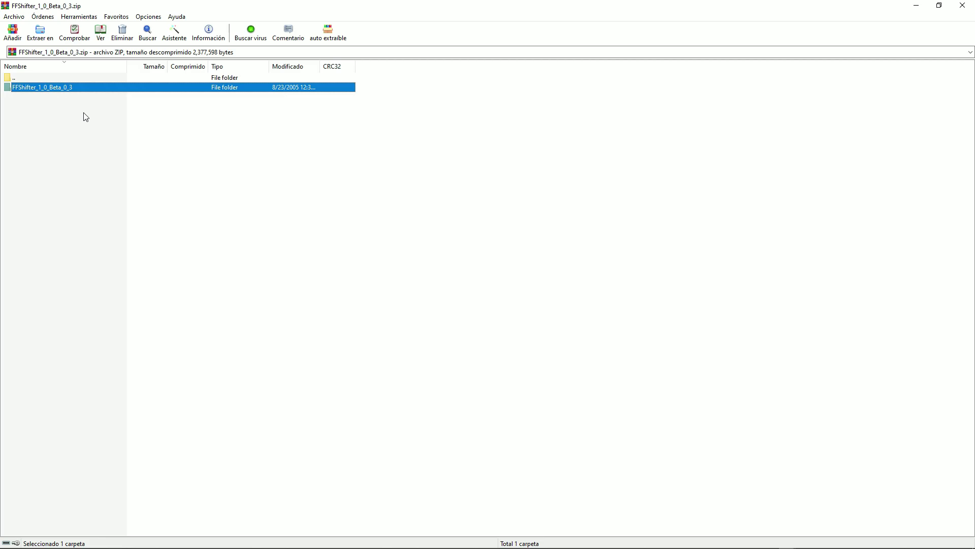
key("alt+Tab")
scroll(467, 233, "down", 6)
- Open the FFShifter_1_0_Beta_0_3 folder and select FFShifter.exe inside the BUG_FIX archive
left_click(142, 347)
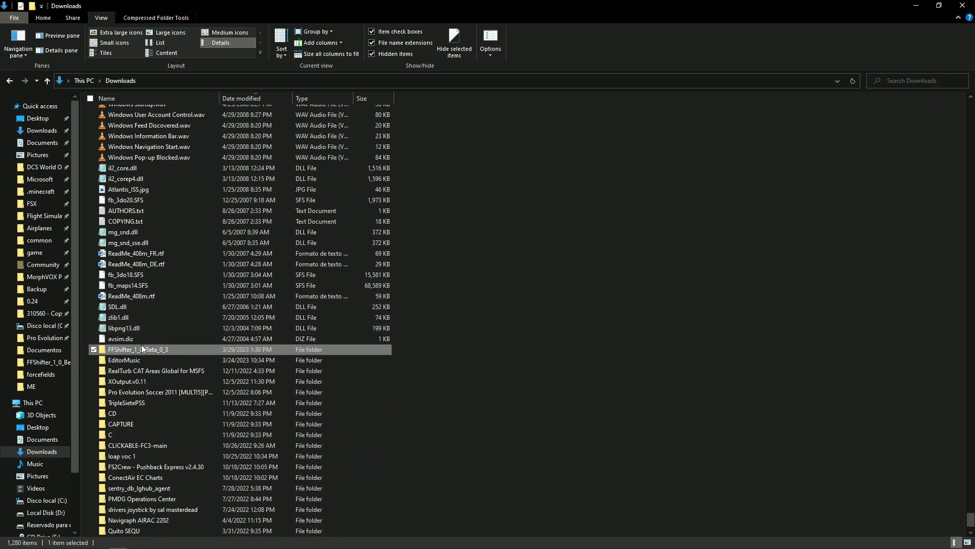
double_click(141, 349)
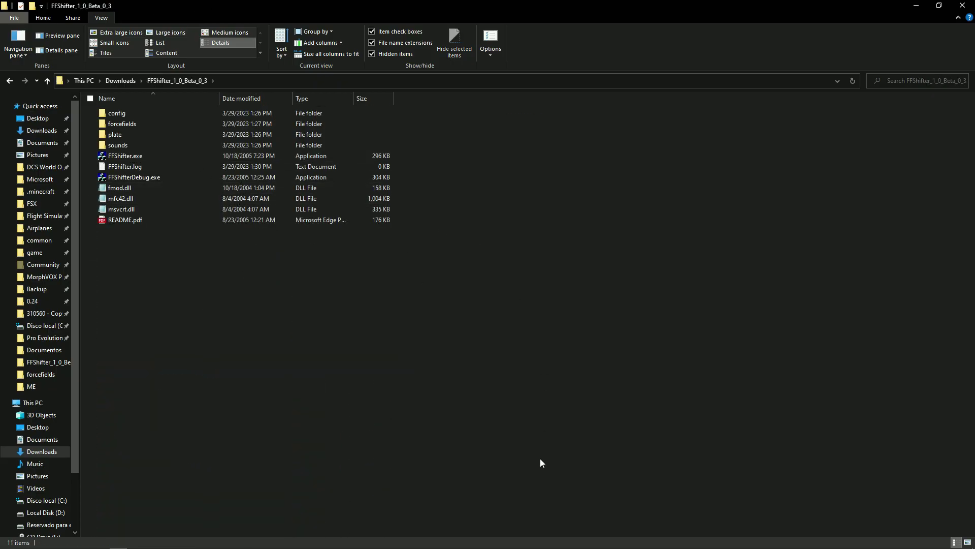
mouse_move(787, 541)
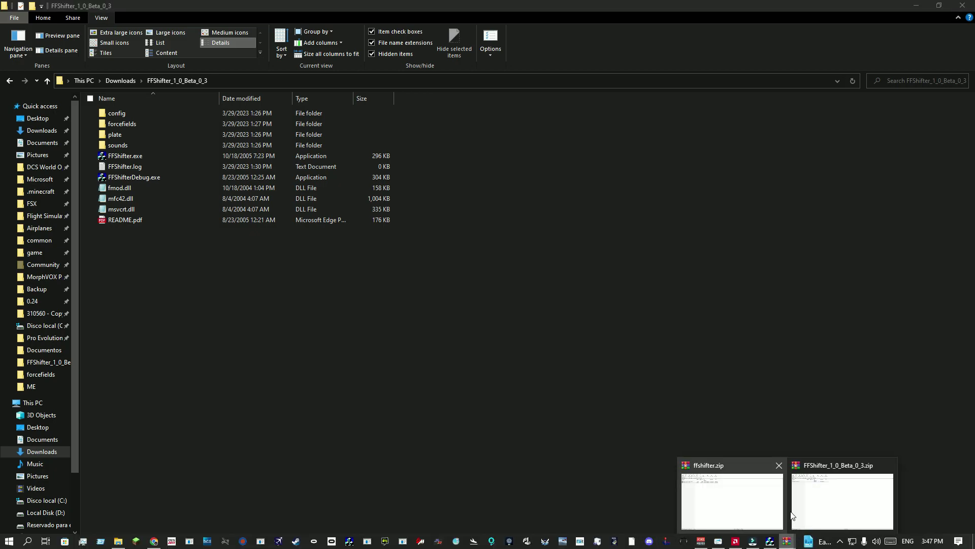
left_click(775, 513)
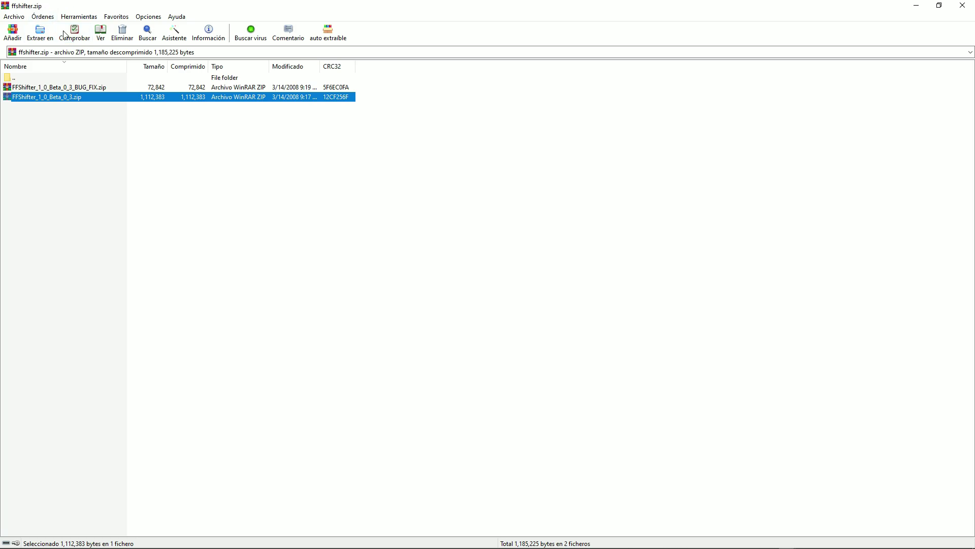
left_click(59, 90)
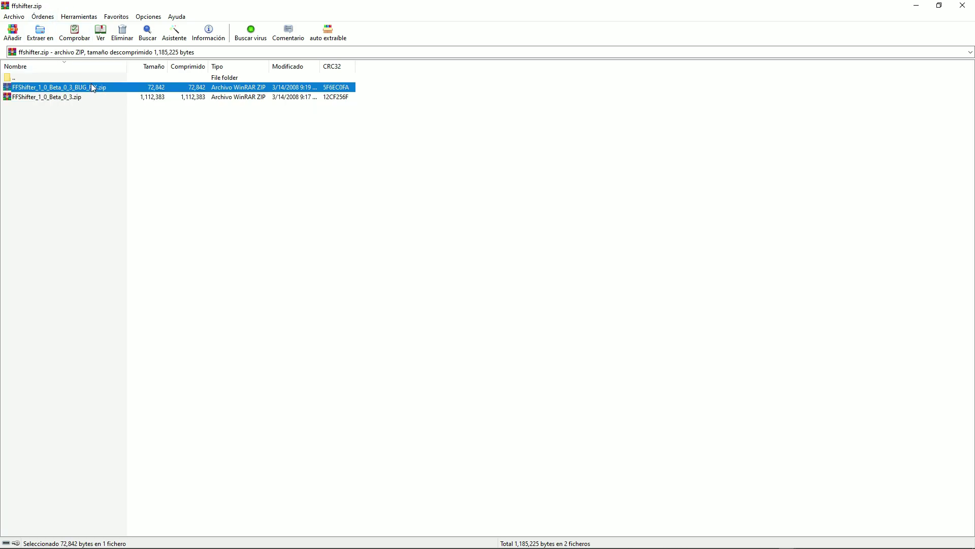
double_click(94, 89)
left_click(45, 87)
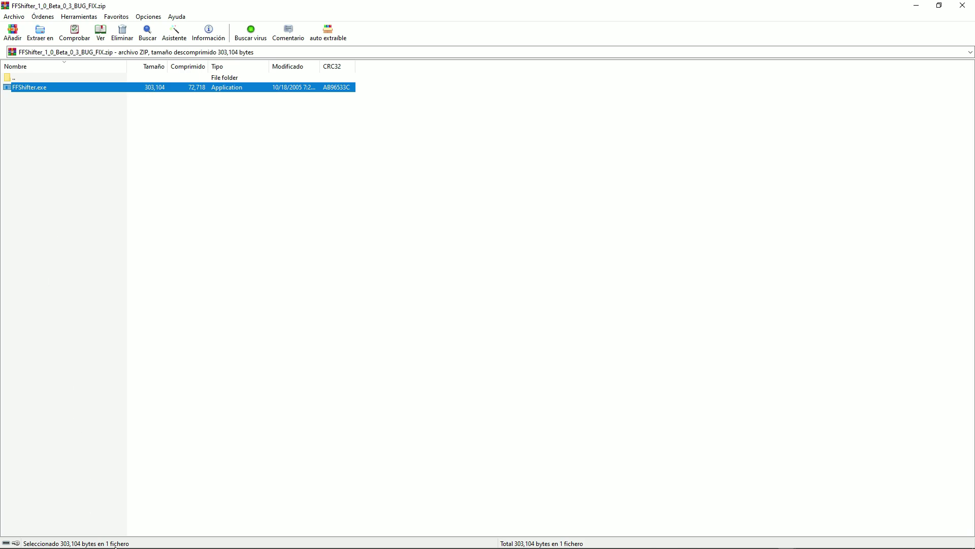
- Replace the original FFShifter.exe with the bug-fix version, then launch FF Shifter's Config
mouse_move(166, 541)
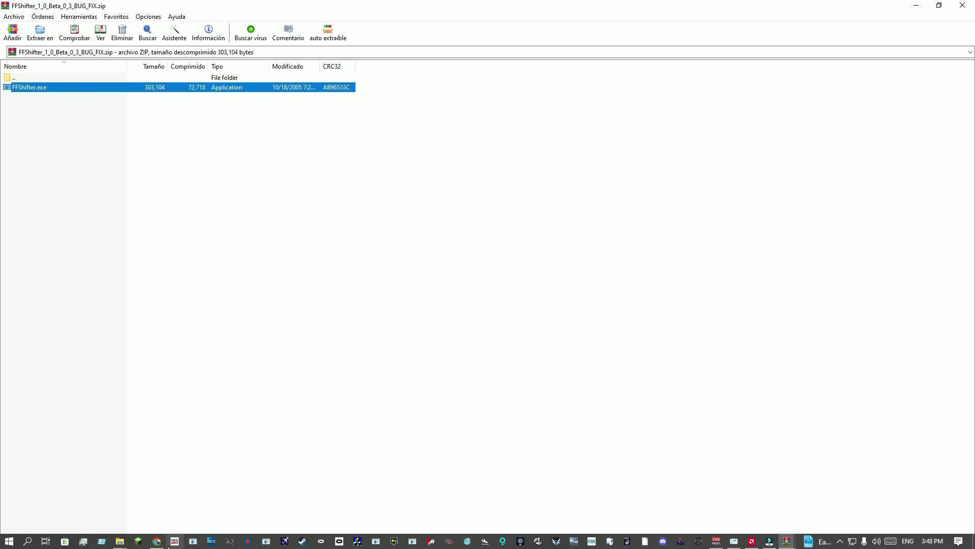
mouse_move(126, 541)
left_click(175, 495)
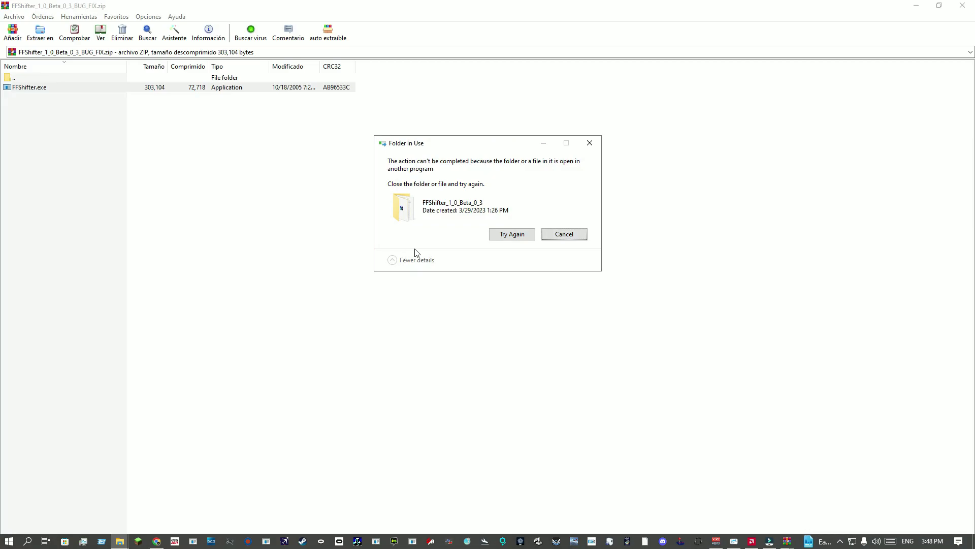
left_click(503, 235)
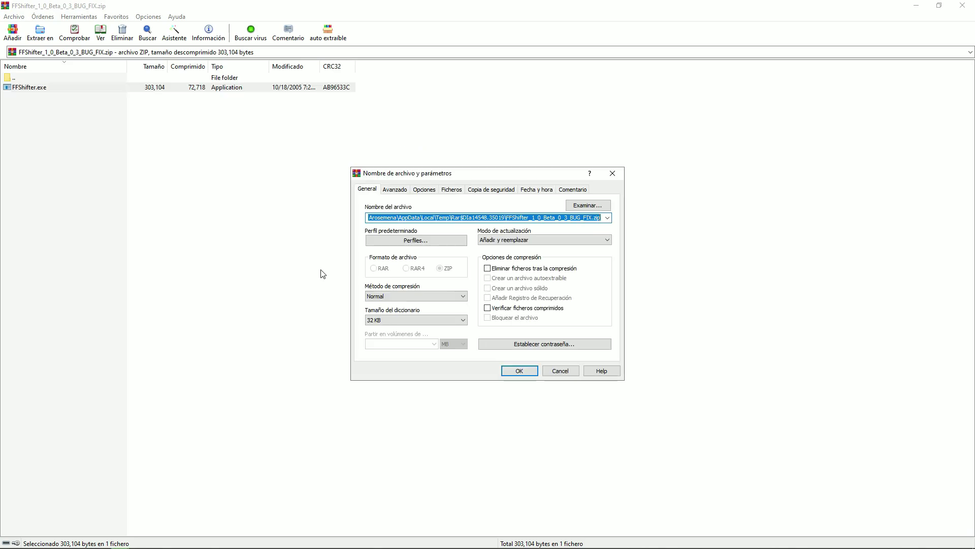
left_click(559, 371)
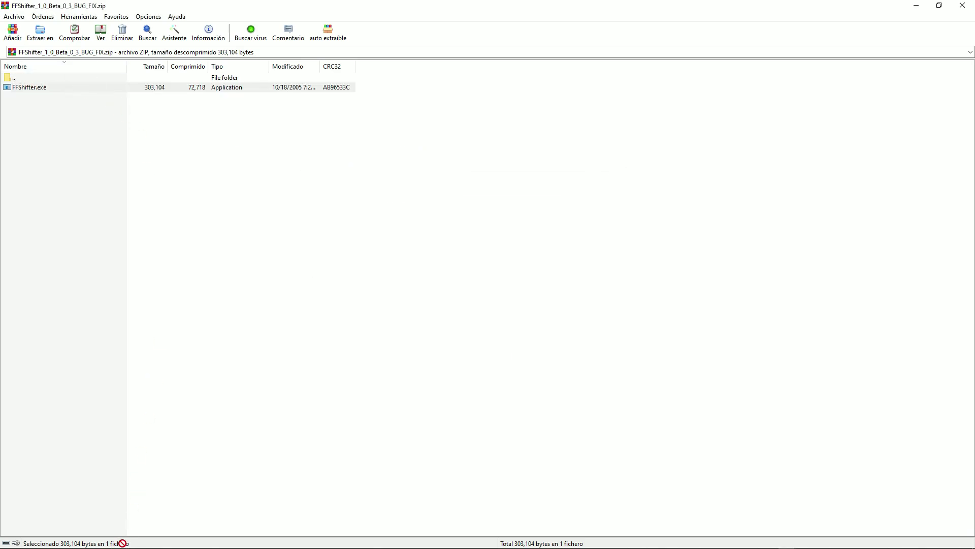
mouse_move(121, 543)
left_click_drag(120, 545, 388, 374)
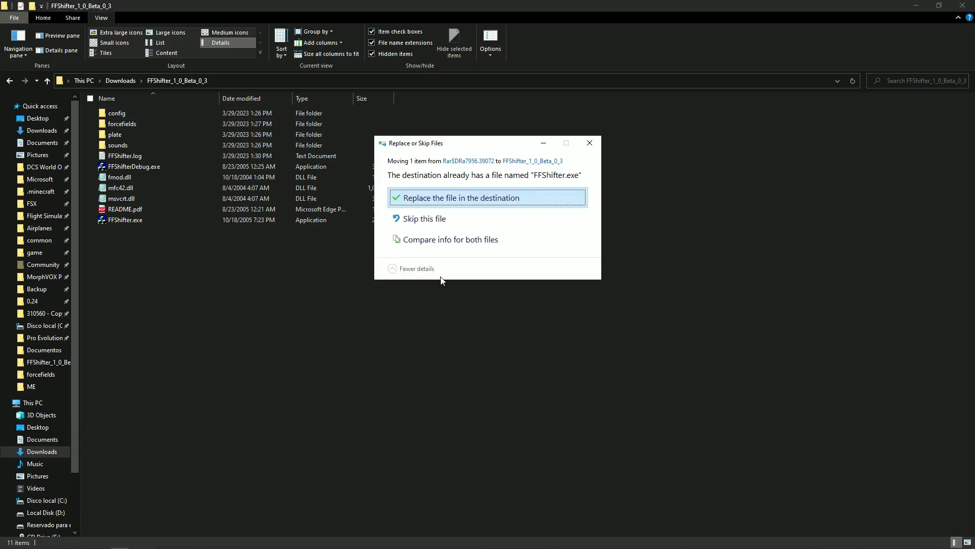
left_click(502, 193)
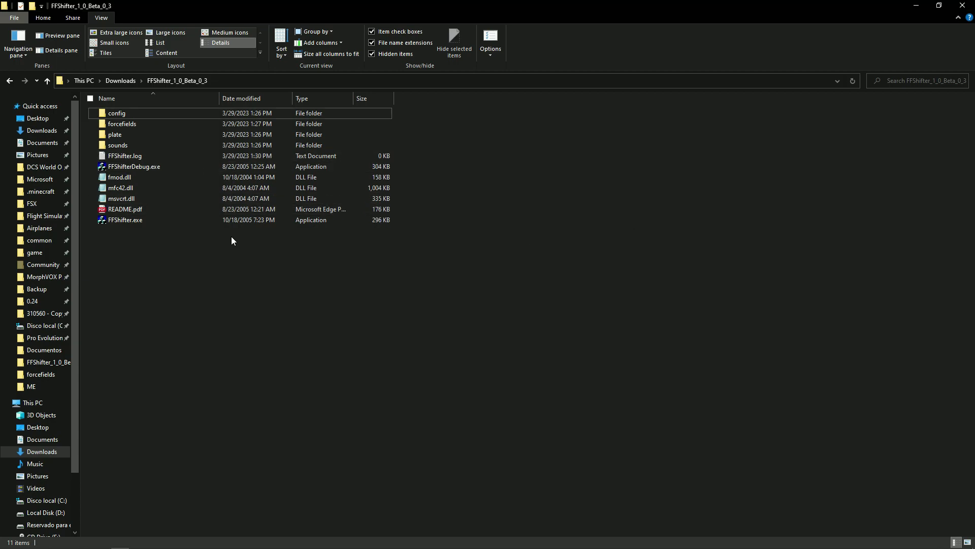
double_click(204, 221)
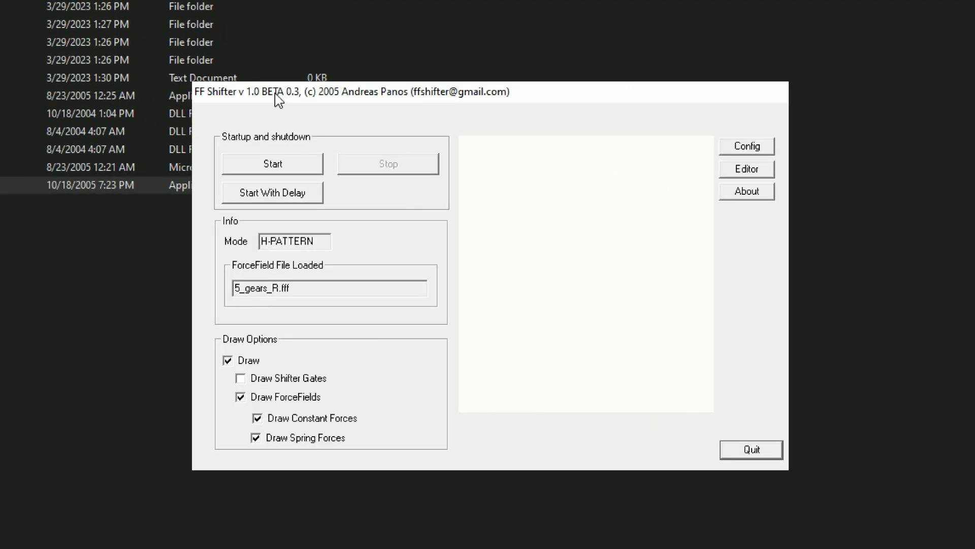
left_click(743, 148)
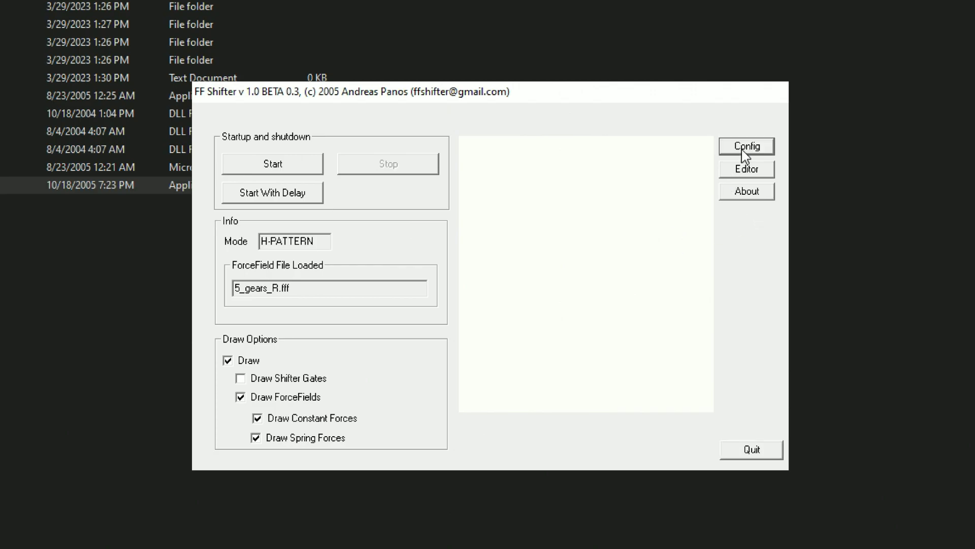
- Choose Controller (XBOX 360 For Windows) as the force-feedback joystick
left_click(491, 73)
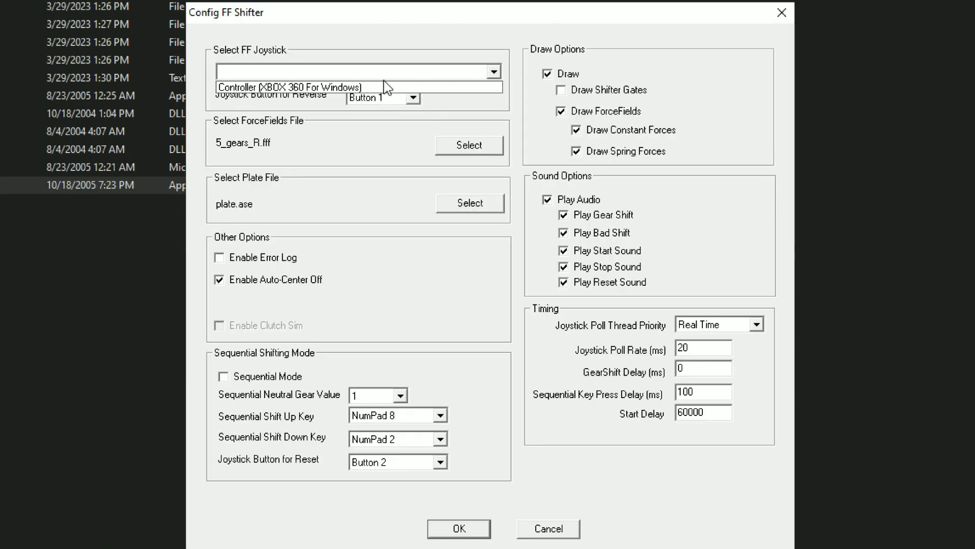
left_click(314, 87)
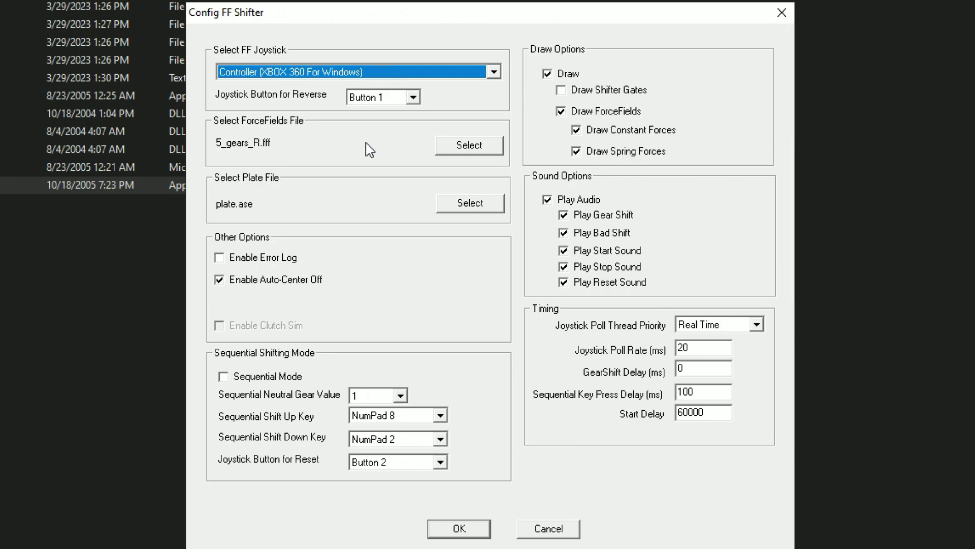
left_click(460, 149)
- Pick H6_Shifter_EduardoMCfly.fff from the forcefield file list and confirm it
left_click(446, 232)
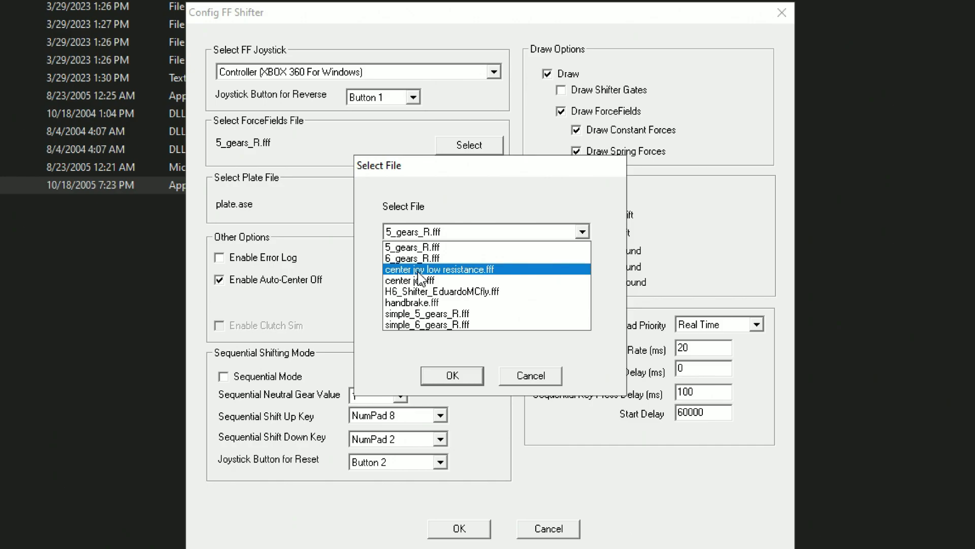
key("Up")
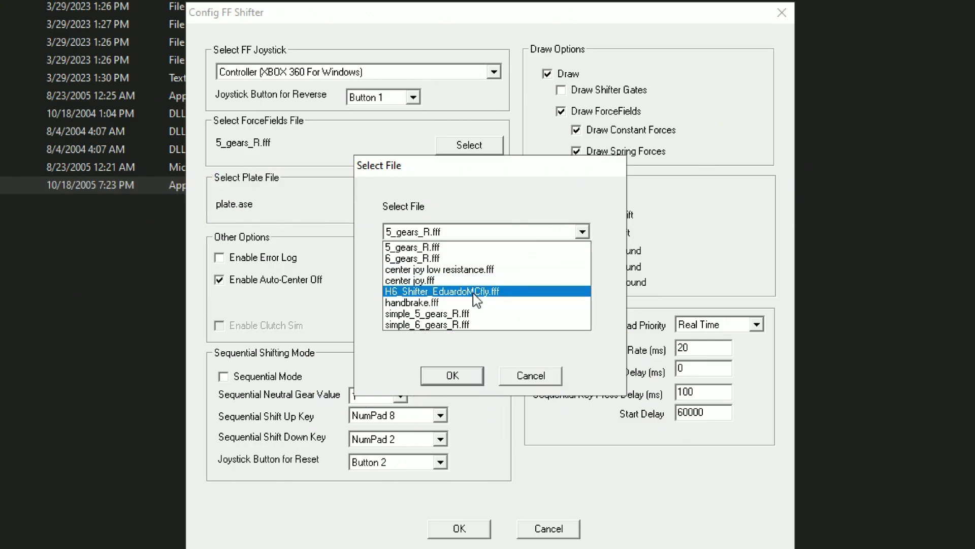
left_click(420, 292)
left_click(457, 376)
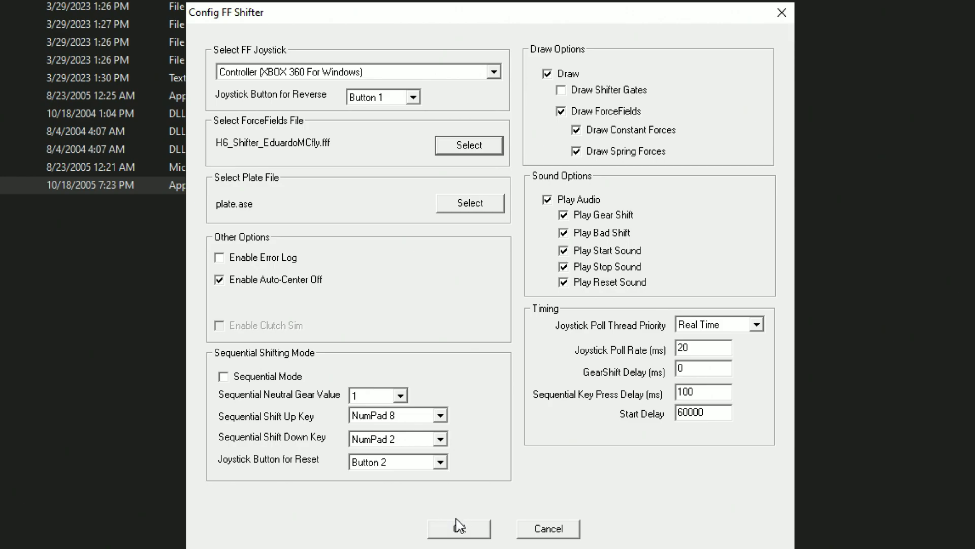
- Apply the Config settings, loading H6_Shifter_EduardoMCfly.fff in H-PATTERN mode
left_click(484, 531)
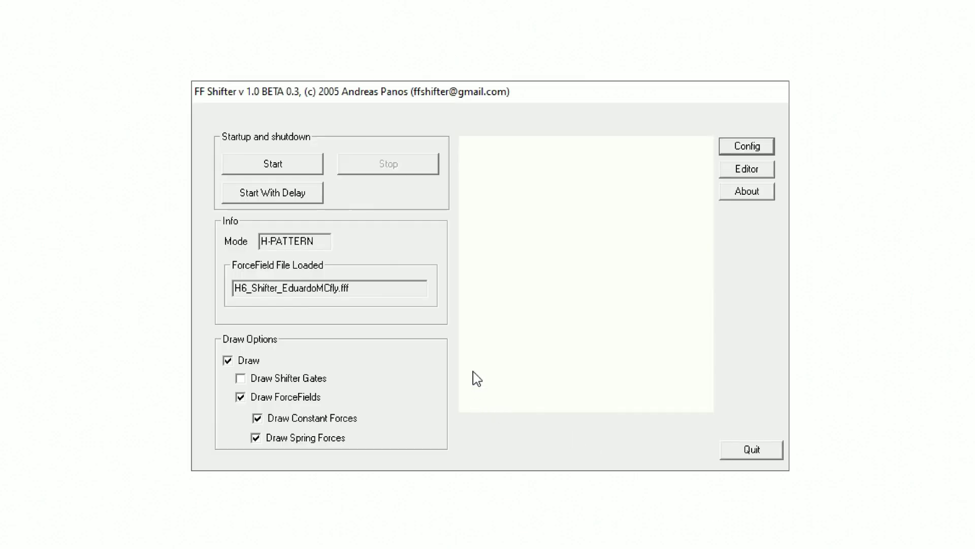
- Start a test run of the H6 forcefield shifter, then stop it
left_click(298, 192)
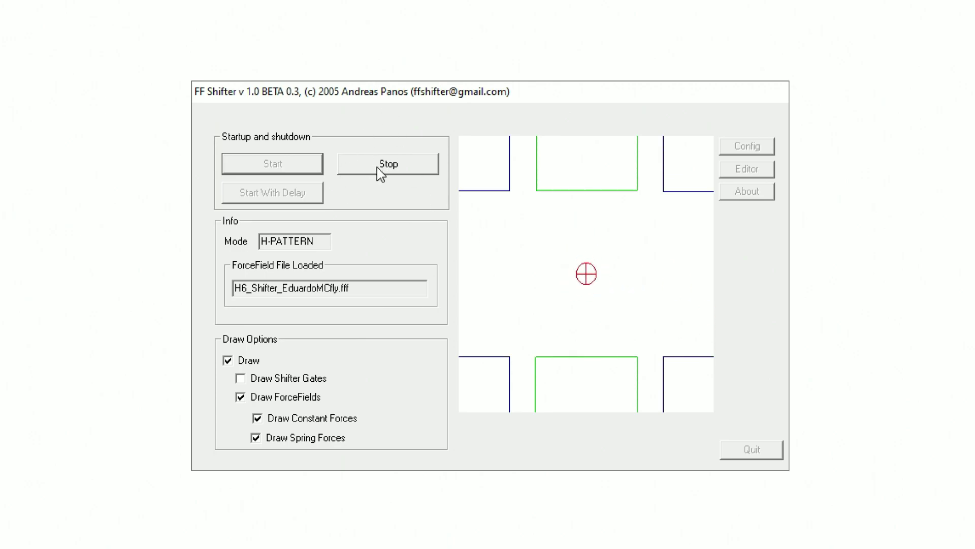
left_click(426, 168)
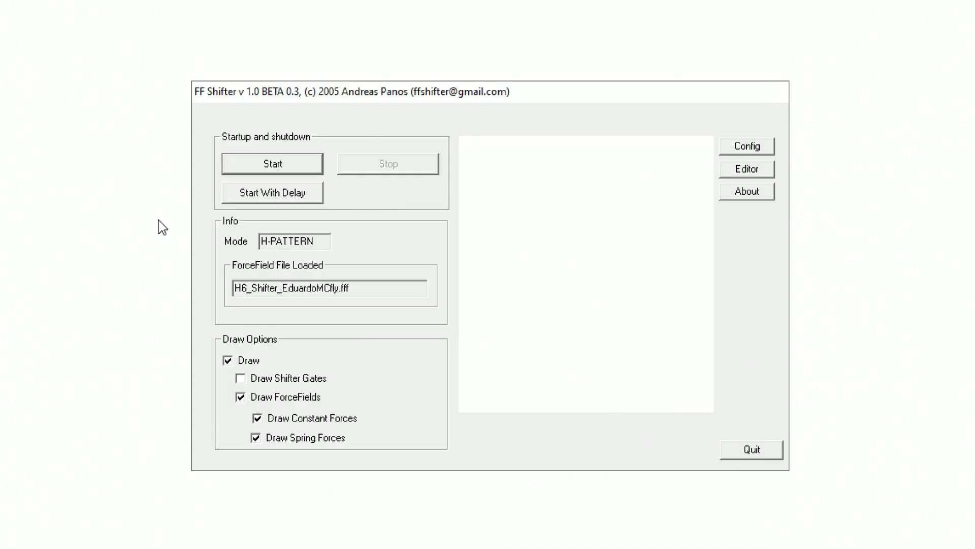